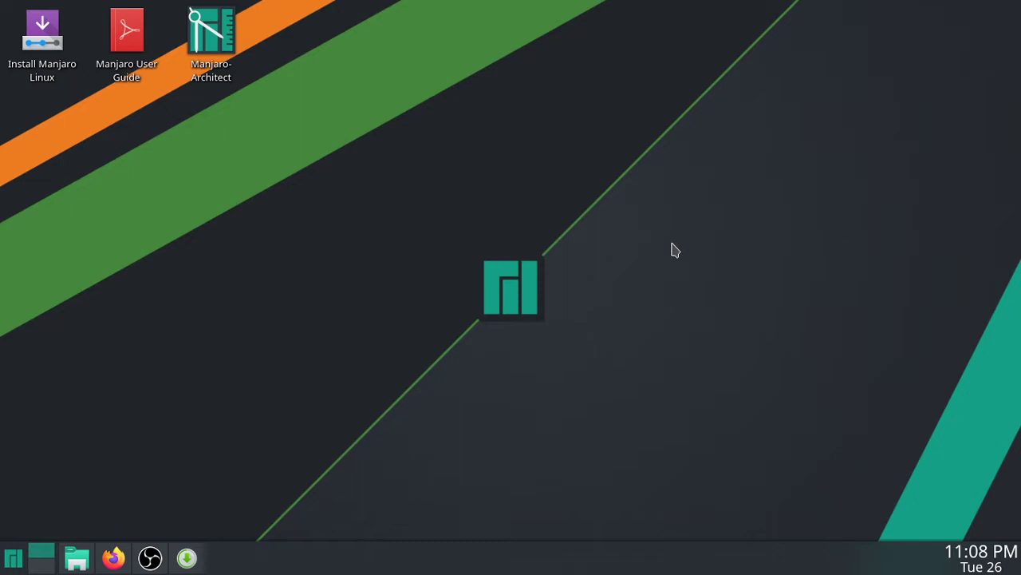
Step: Move the OBS window to the right and hide it to reveal the desktop
{"action": "left_click", "coordinate": [141, 563]}
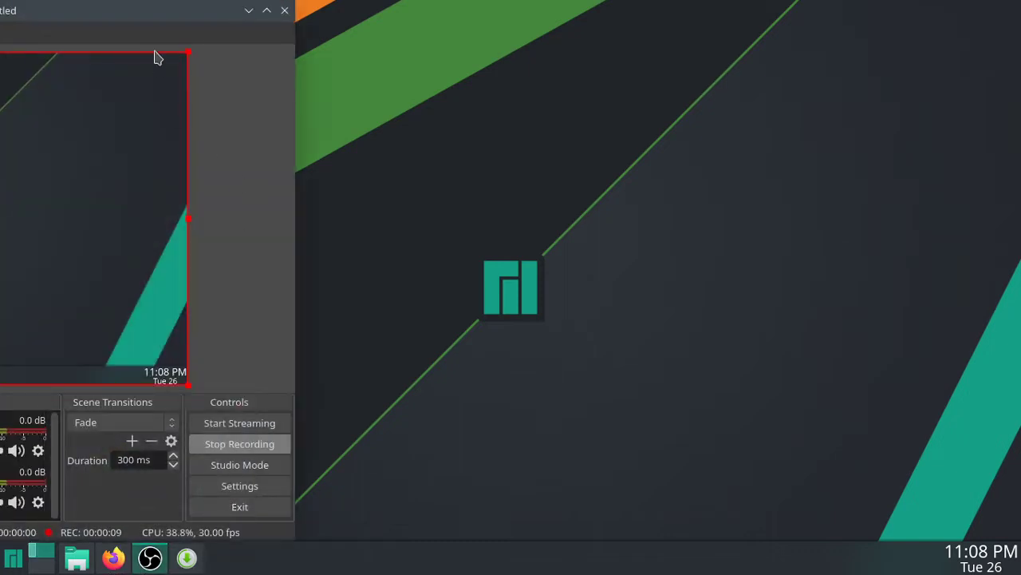
{"action": "left_click_drag", "start_coordinate": [124, 18], "coordinate": [347, 15]}
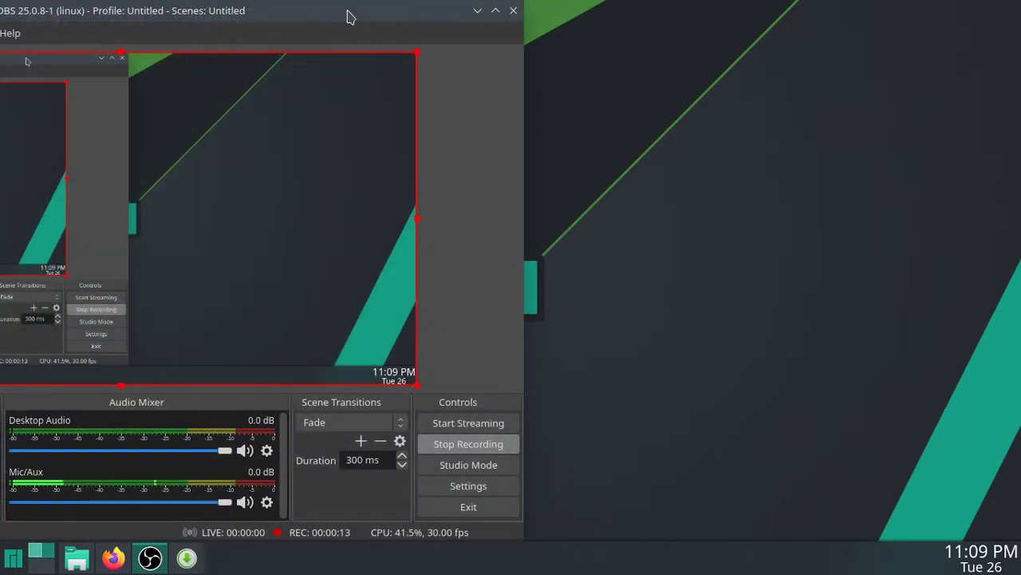
{"action": "left_click", "coordinate": [477, 10]}
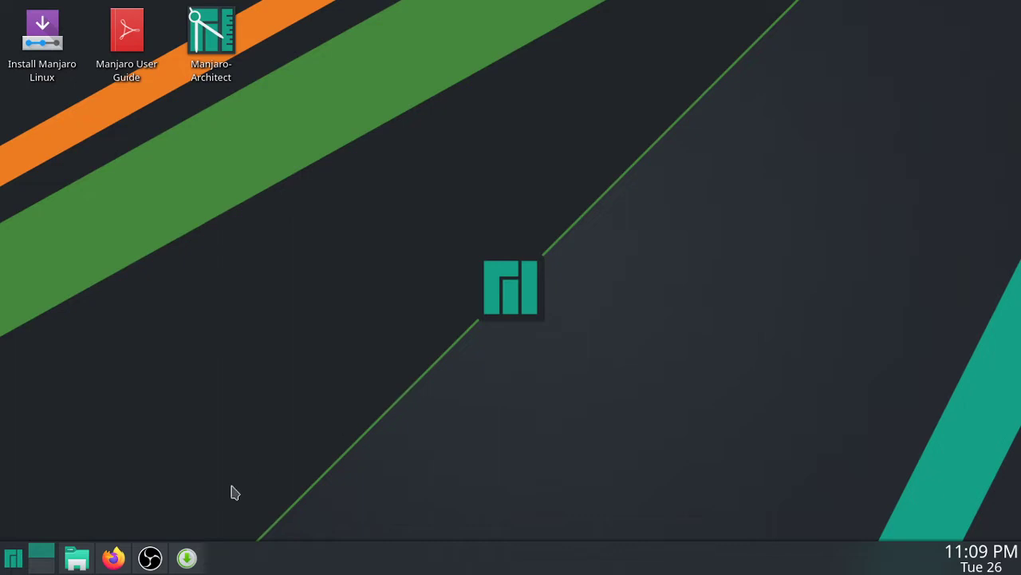
Step: Play the Trying Out Pop OS YouTube video in Firefox with autoplay toggled and sound muted
{"action": "left_click", "coordinate": [113, 557]}
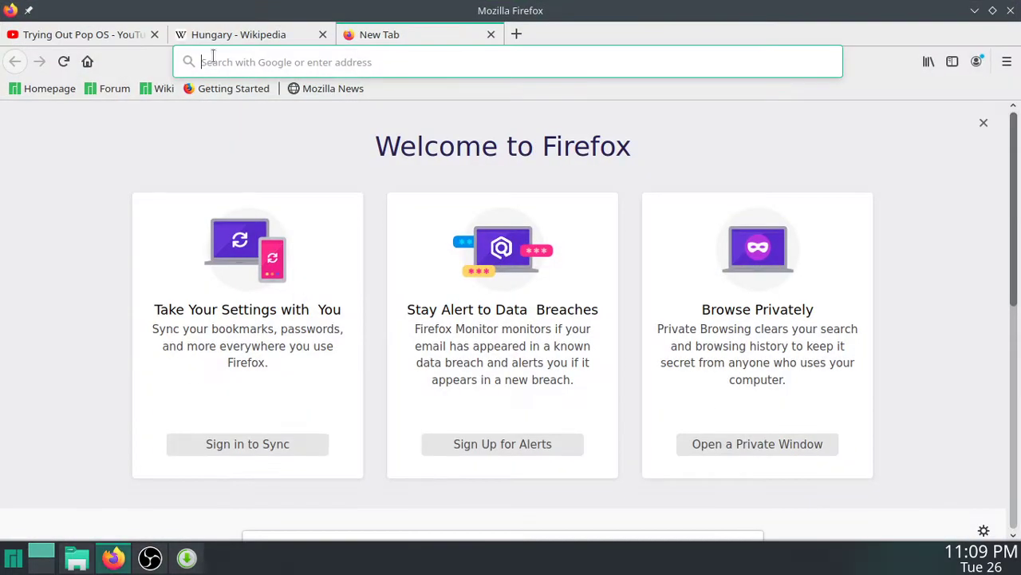
{"action": "left_click", "coordinate": [57, 36]}
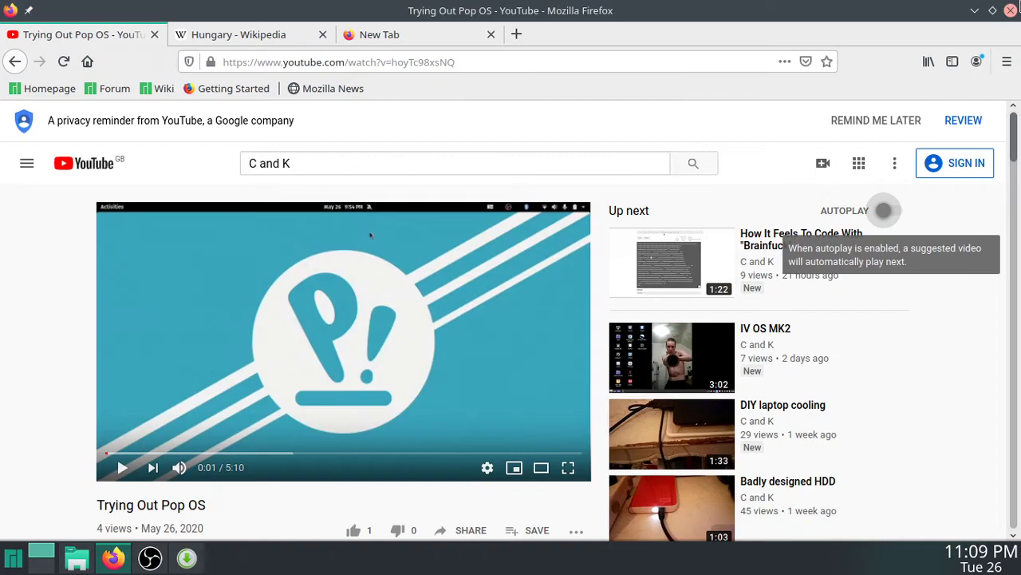
{"action": "left_click", "coordinate": [976, 11]}
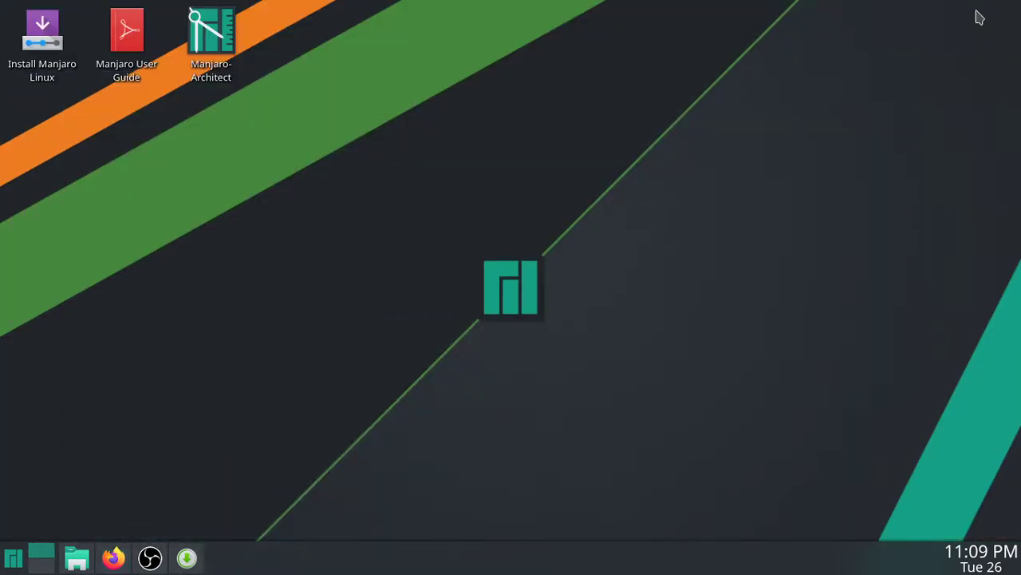
{"action": "left_click", "coordinate": [113, 557]}
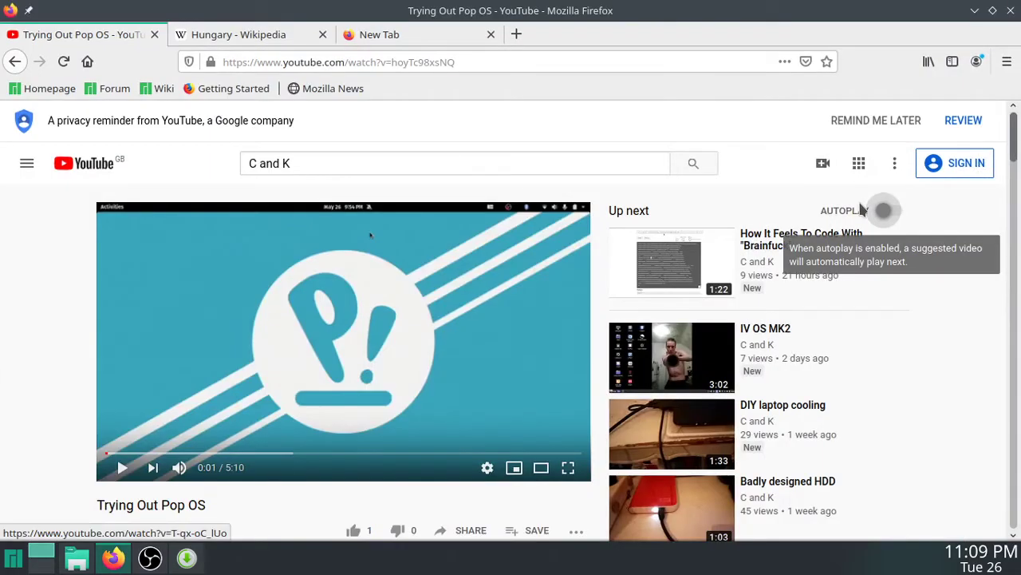
{"action": "left_click", "coordinate": [892, 212]}
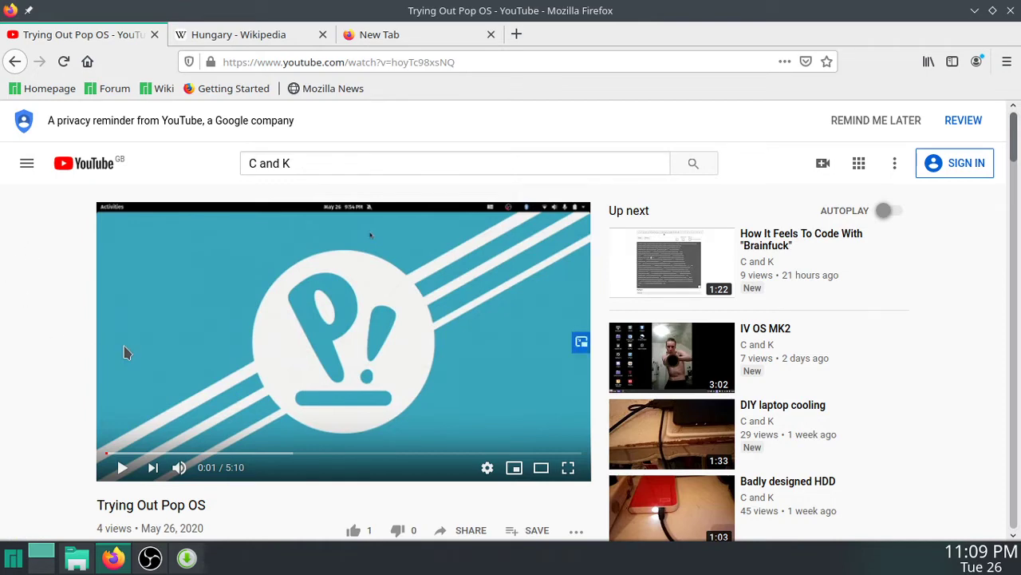
{"action": "left_click", "coordinate": [166, 391]}
{"action": "key", "text": "m"}
Step: Close the Pop OS tab, skim the Hungary article, then quit Firefox closing both tabs
{"action": "left_click", "coordinate": [154, 35]}
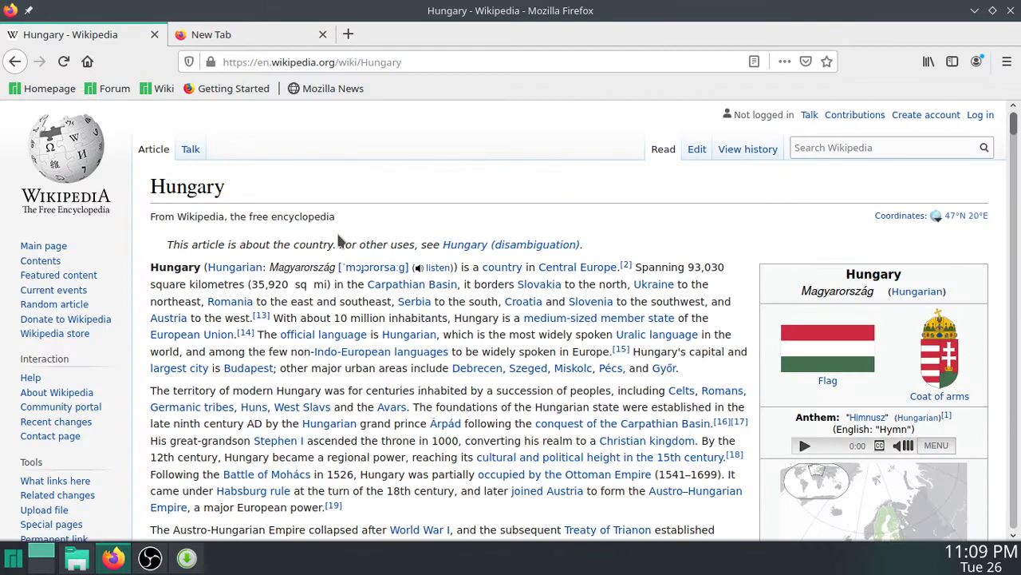
{"action": "scroll", "coordinate": [339, 240], "scroll_direction": "down", "scroll_amount": 5}
{"action": "scroll", "coordinate": [338, 239], "scroll_direction": "down", "scroll_amount": 5}
{"action": "scroll", "coordinate": [339, 240], "scroll_direction": "down", "scroll_amount": 5}
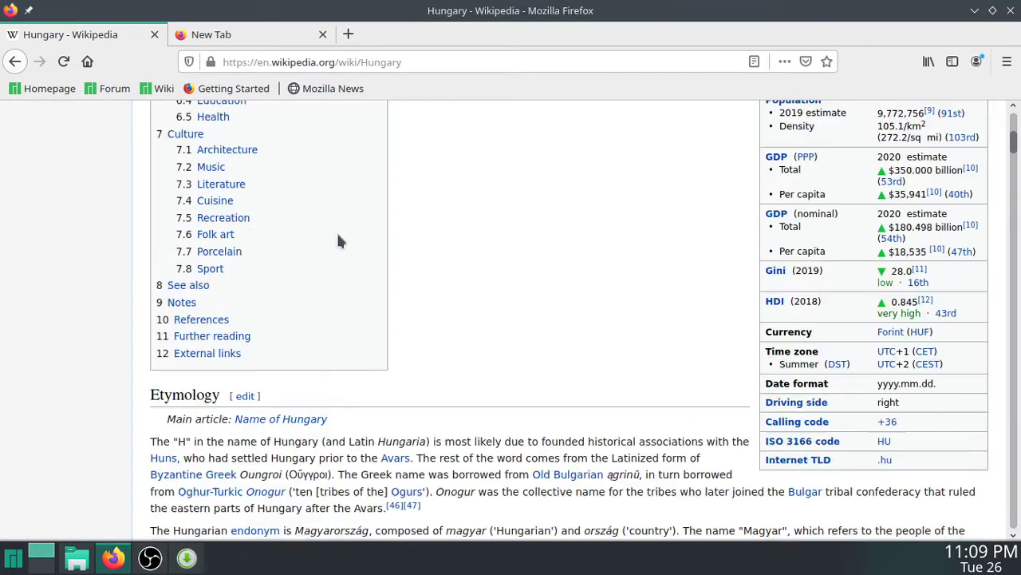
{"action": "scroll", "coordinate": [691, 285], "scroll_direction": "down", "scroll_amount": 5}
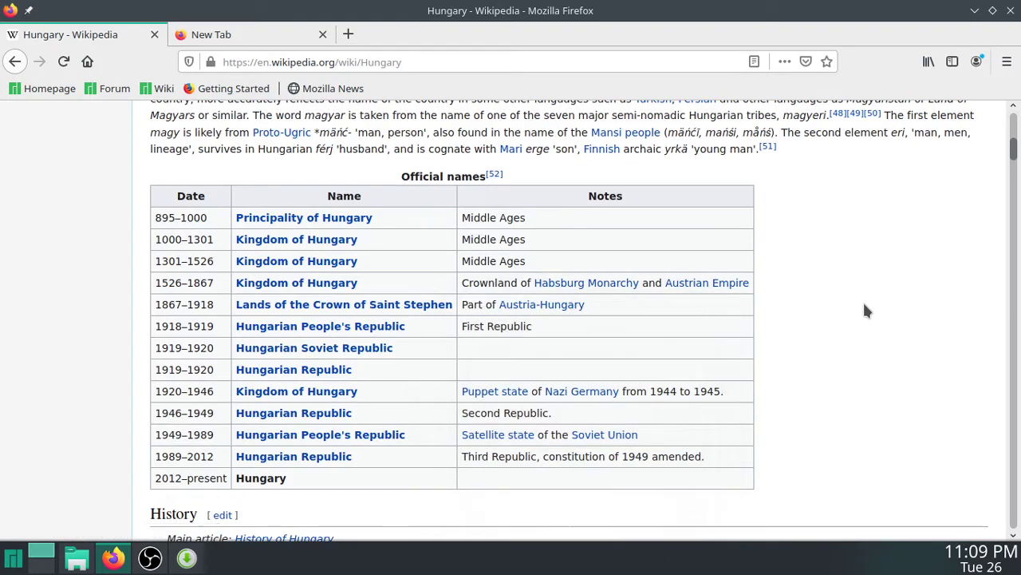
{"action": "scroll", "coordinate": [863, 300], "scroll_direction": "down", "scroll_amount": 5}
{"action": "scroll", "coordinate": [863, 300], "scroll_direction": "down", "scroll_amount": 5}
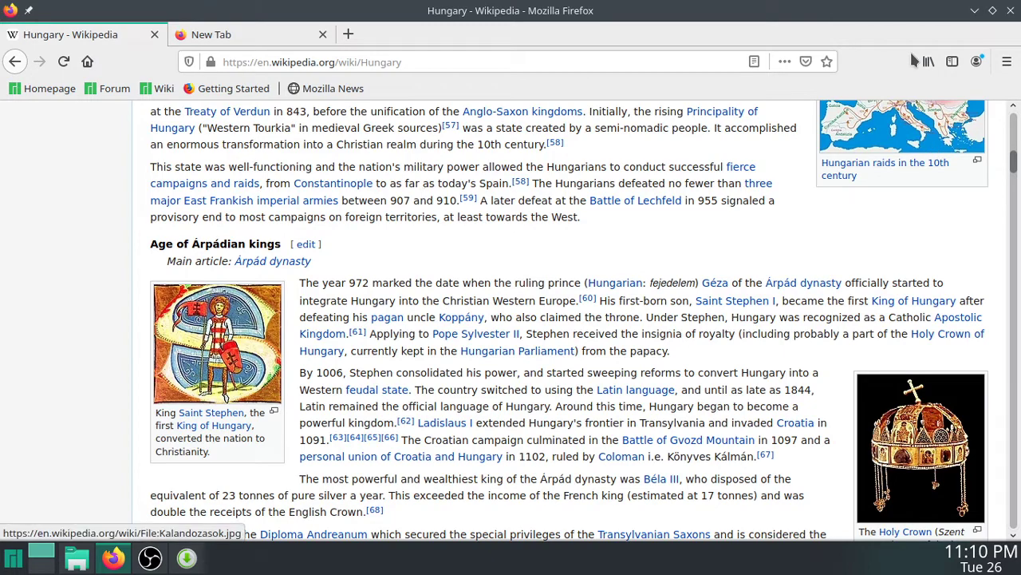
{"action": "left_click", "coordinate": [1010, 10]}
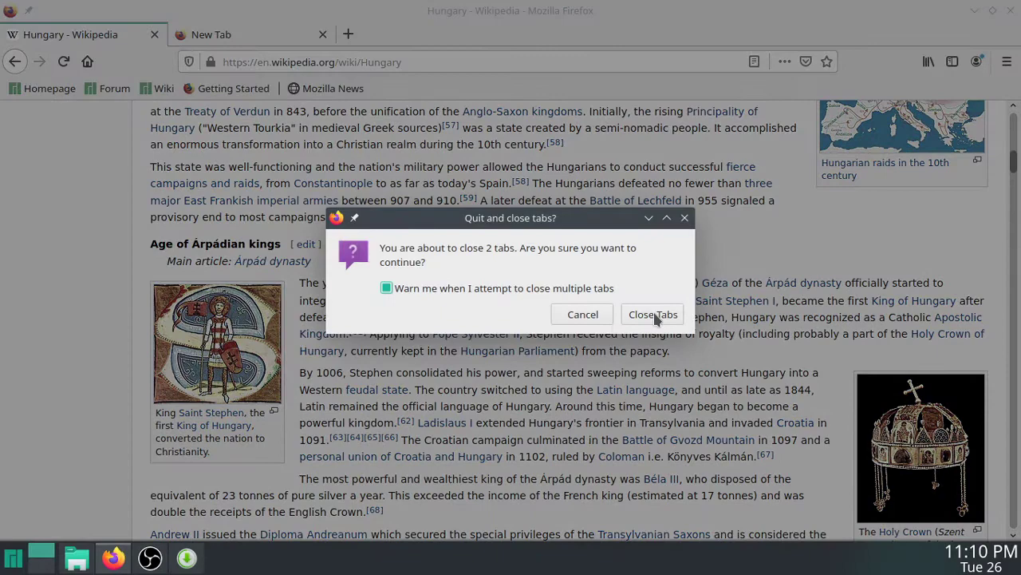
{"action": "left_click", "coordinate": [654, 316]}
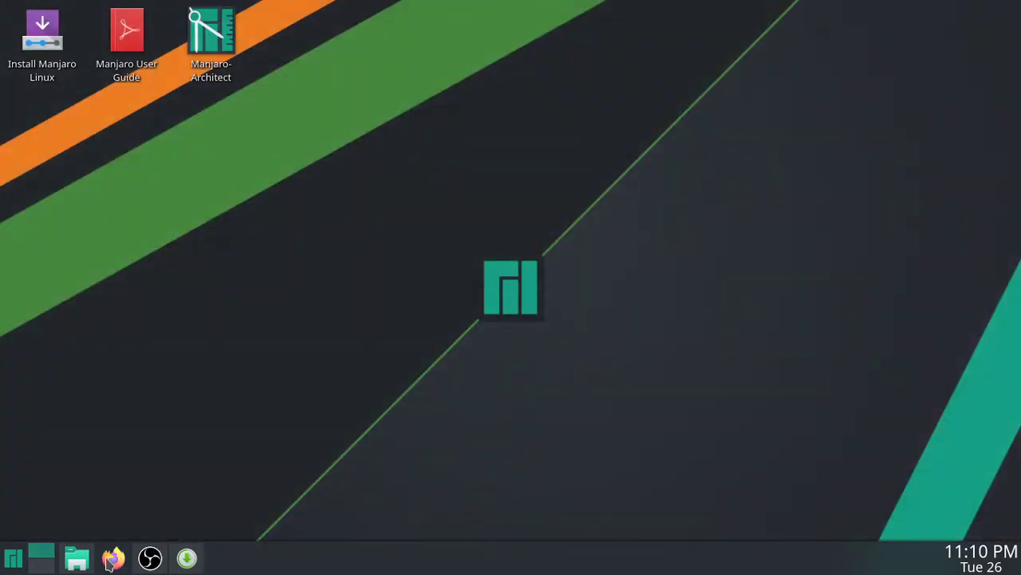
{"action": "left_click", "coordinate": [77, 561]}
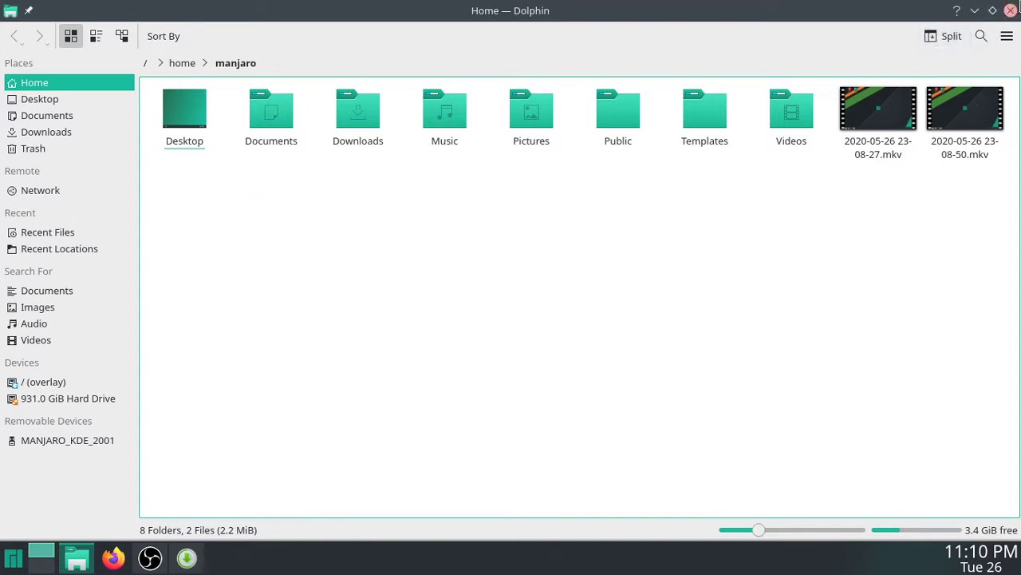
{"action": "left_click", "coordinate": [1010, 10]}
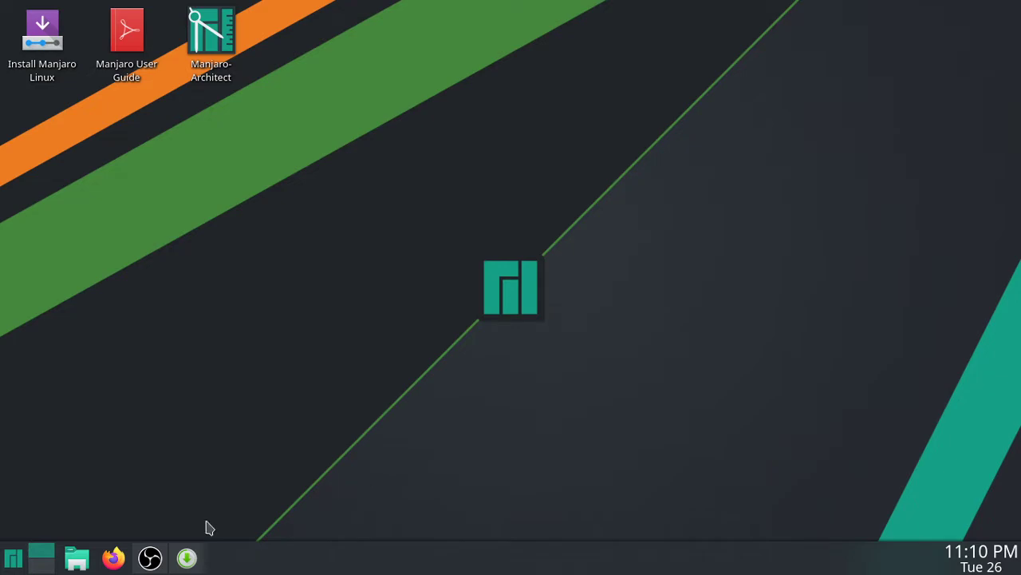
Step: Open Add/Remove Software and search for Openshot, then shutter
{"action": "left_click", "coordinate": [186, 557]}
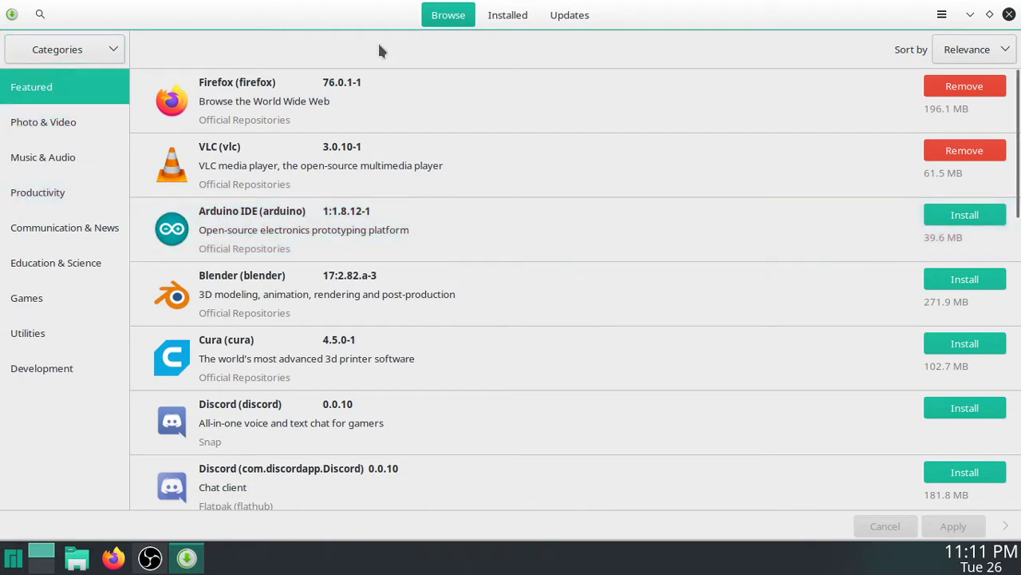
{"action": "left_click", "coordinate": [44, 16]}
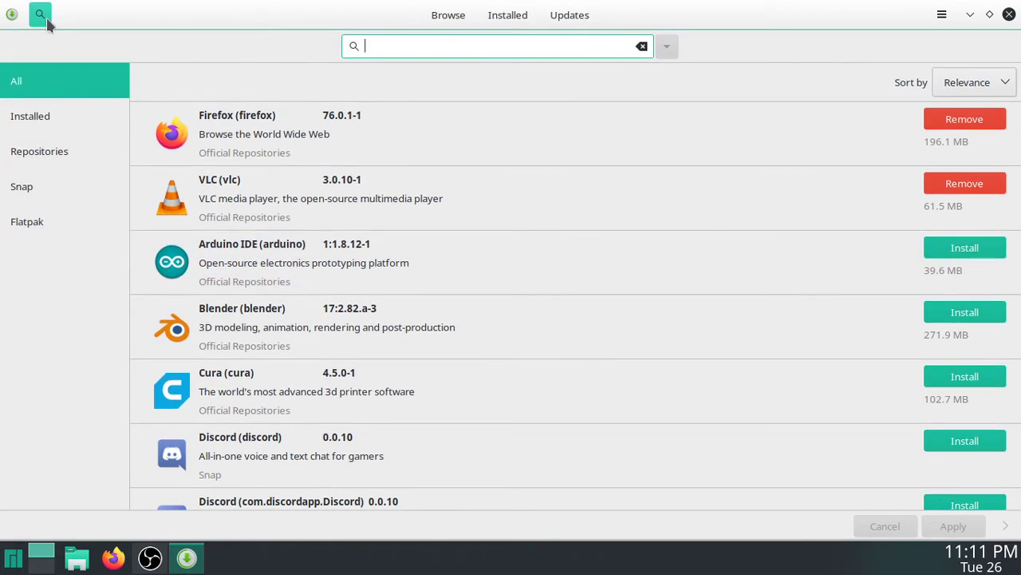
{"action": "type", "text": "Openshot"}
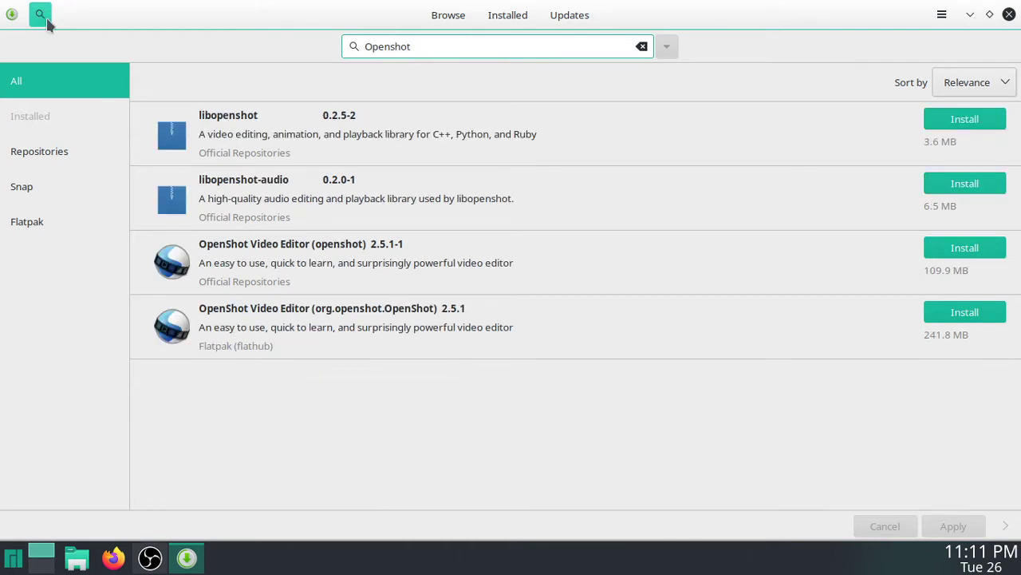
{"action": "double_click", "coordinate": [437, 48]}
{"action": "type", "text": "shutter"}
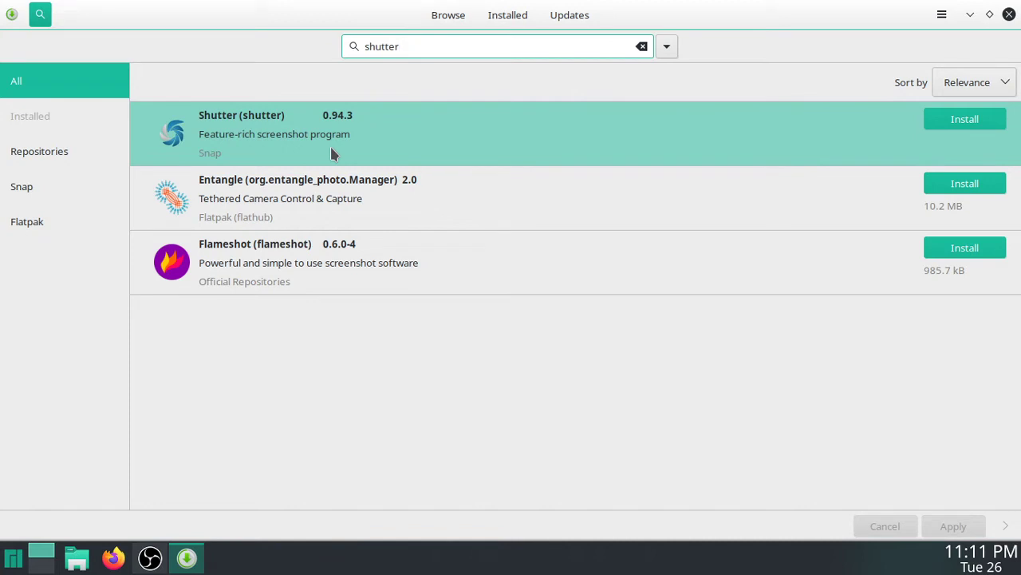
Step: Clear the search, look up steam packages, then clear the 'steam' term
{"action": "double_click", "coordinate": [440, 37]}
{"action": "key", "text": "BackSpace"}
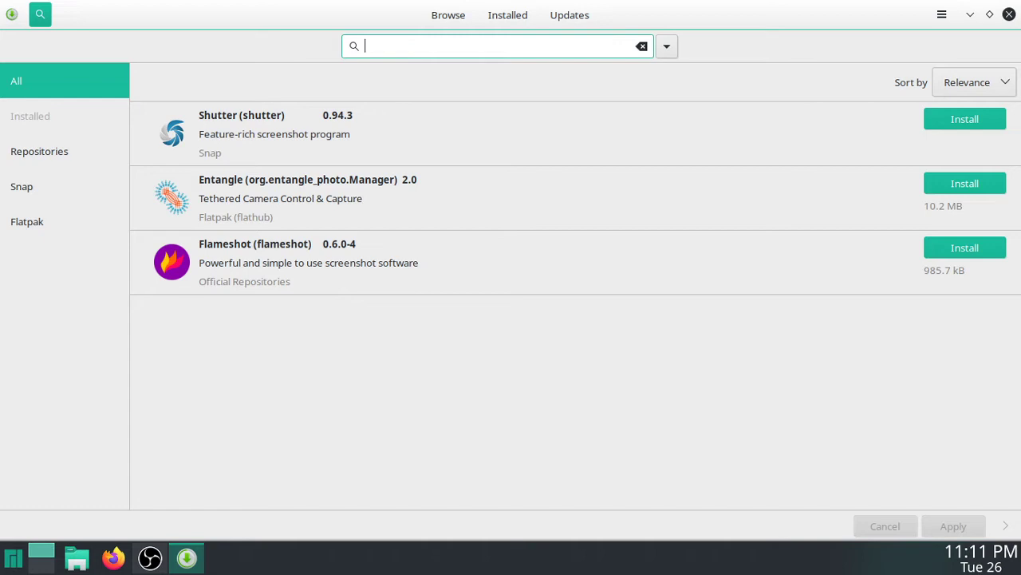
{"action": "type", "text": "ste"}
{"action": "type", "text": "am"}
{"action": "double_click", "coordinate": [399, 47]}
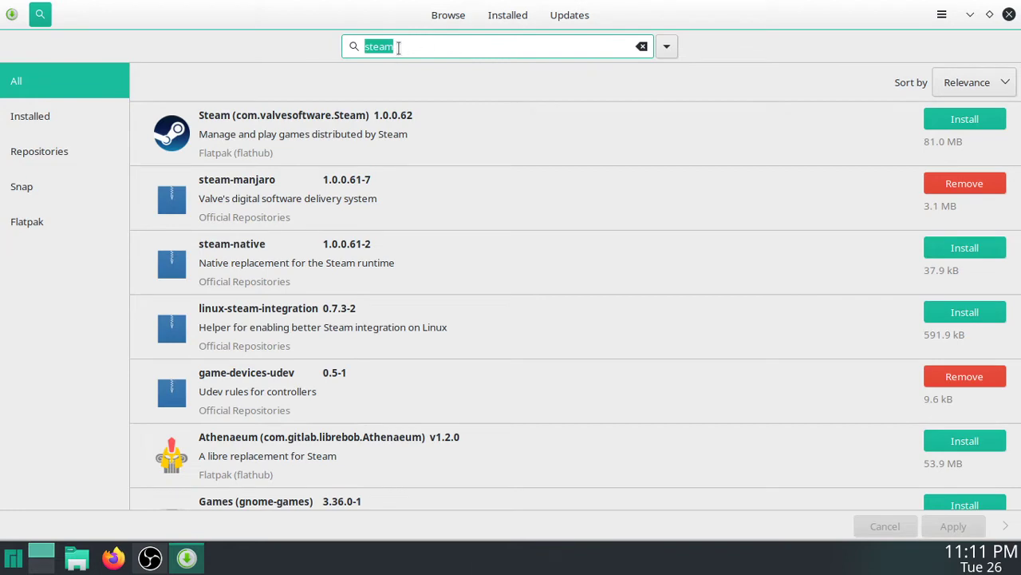
{"action": "key", "text": "BackSpace"}
{"action": "left_click", "coordinate": [187, 557]}
{"action": "left_click", "coordinate": [151, 557]}
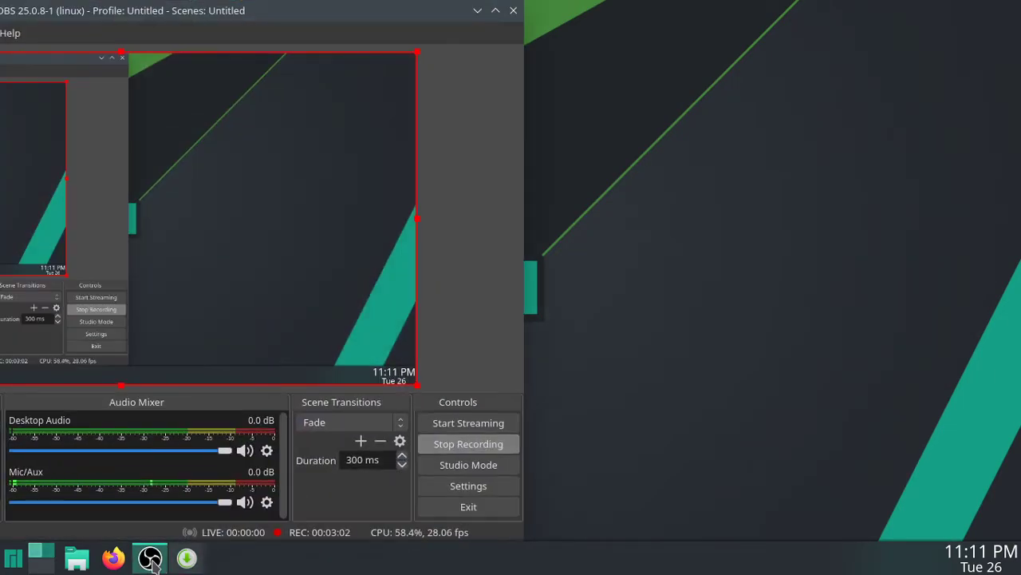
{"action": "left_click", "coordinate": [151, 558]}
{"action": "left_click", "coordinate": [181, 560]}
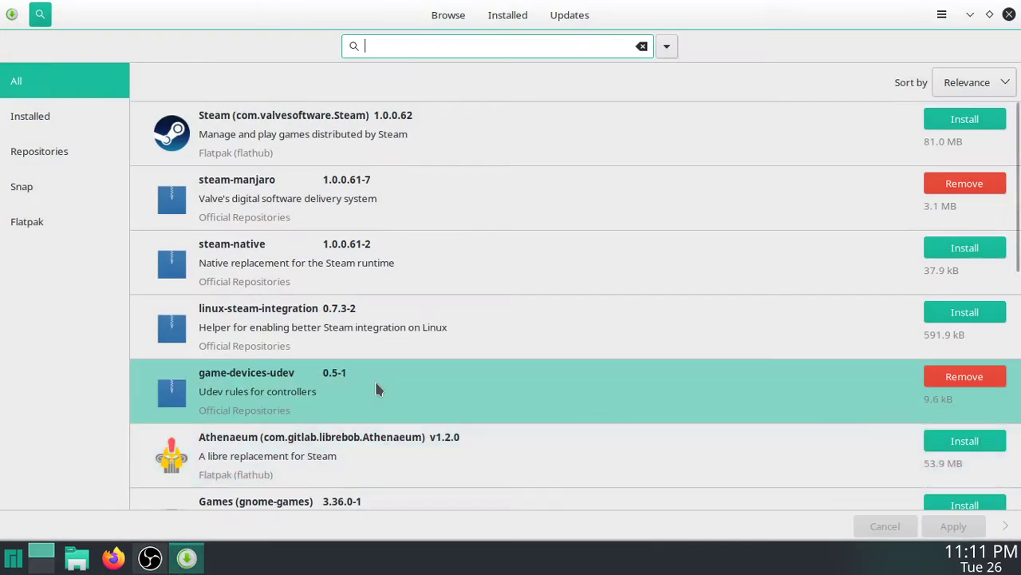
{"action": "left_click", "coordinate": [152, 559]}
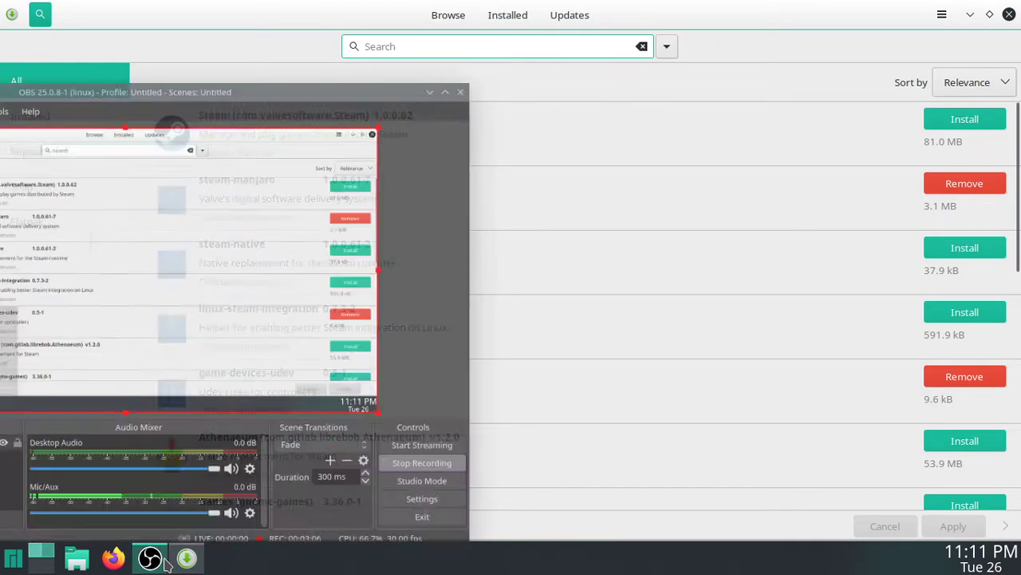
{"action": "left_click", "coordinate": [159, 560]}
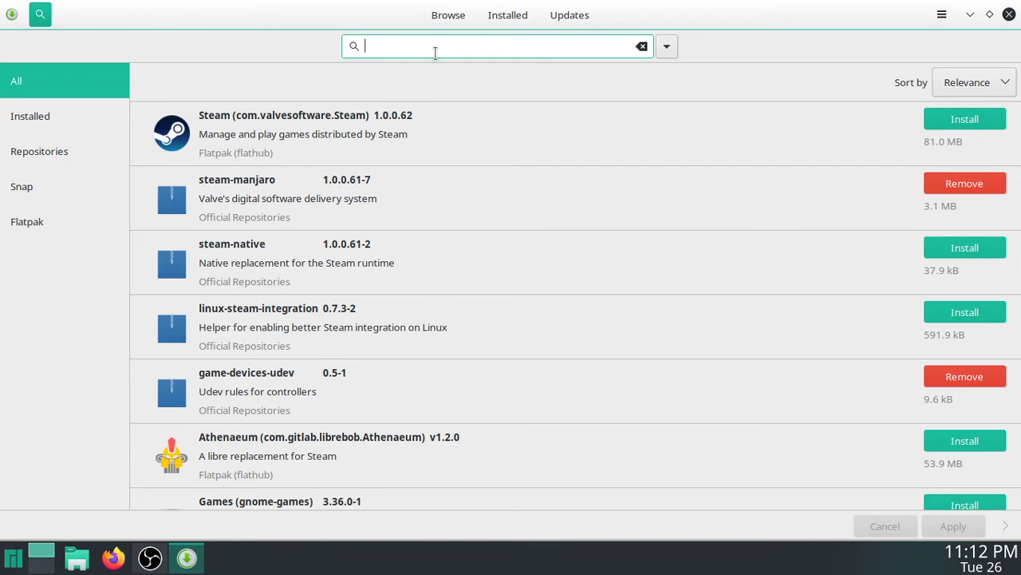
Step: Leave search and browse the Development and Utilities software categories
{"action": "left_click", "coordinate": [42, 22]}
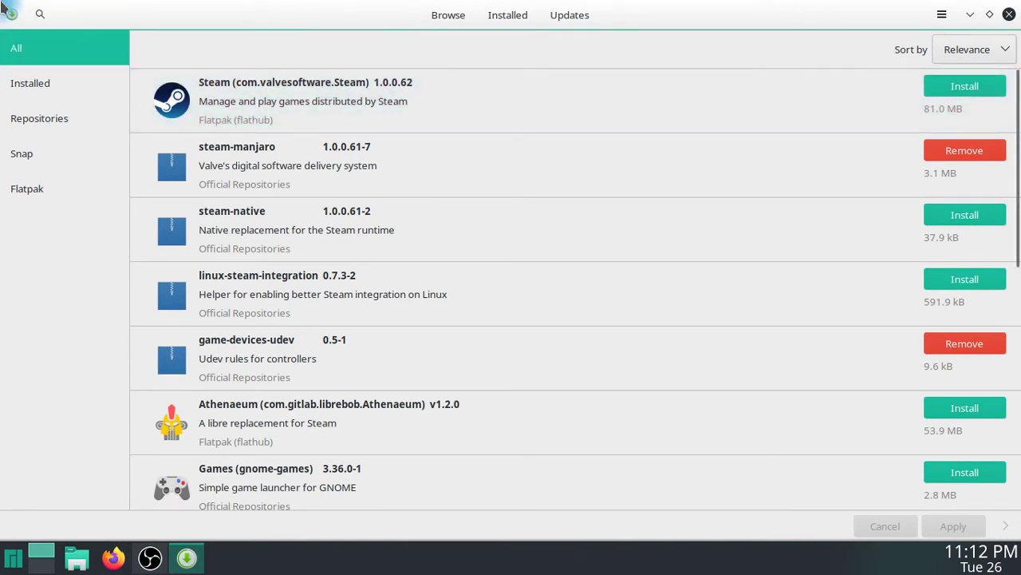
{"action": "left_click", "coordinate": [77, 371]}
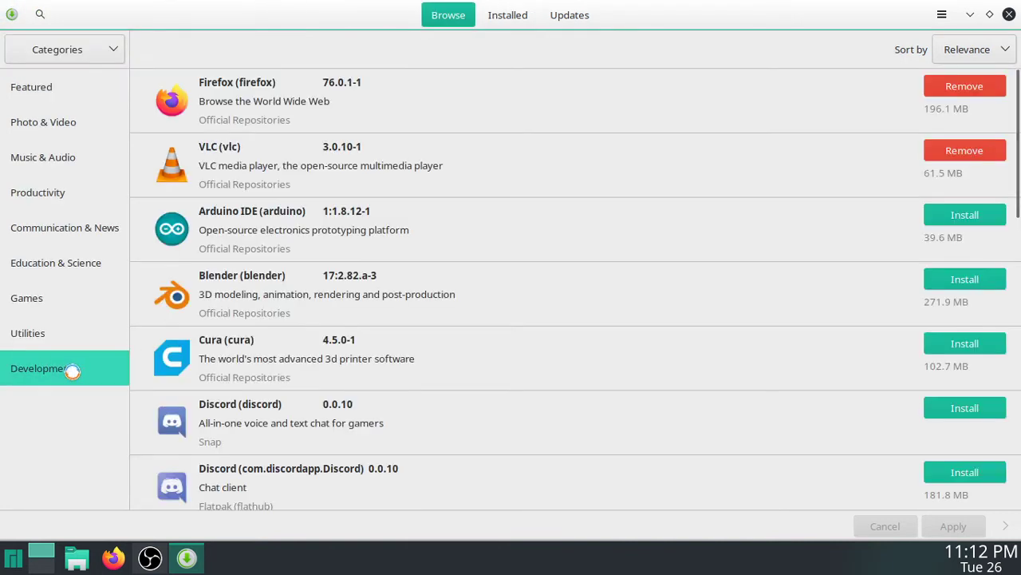
{"action": "left_click", "coordinate": [26, 332]}
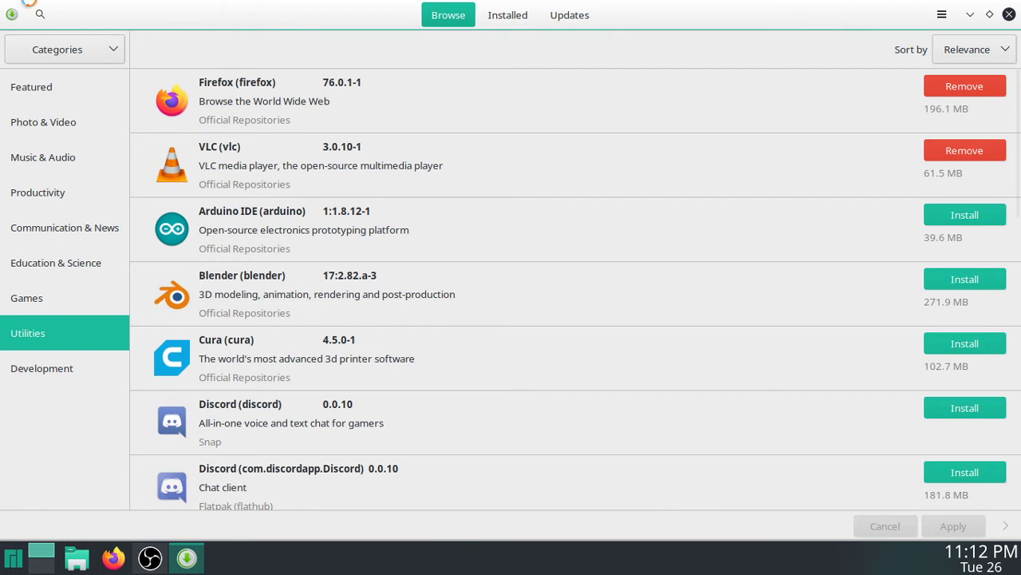
Step: Search 'libre office', scroll the LibreOffice package results, then close Add/Remove Software
{"action": "left_click", "coordinate": [39, 13]}
{"action": "type", "text": "libr"}
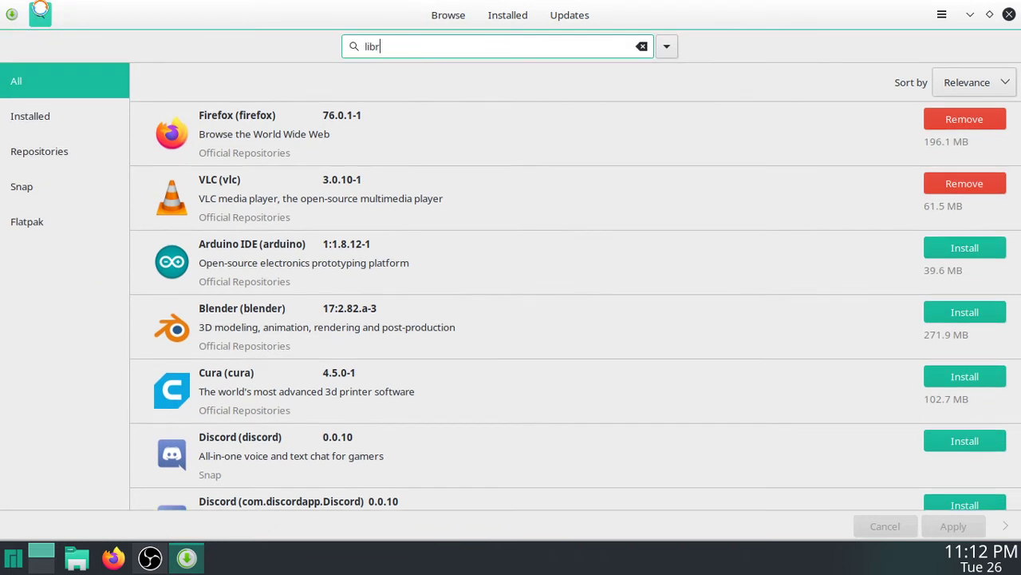
{"action": "type", "text": "e"}
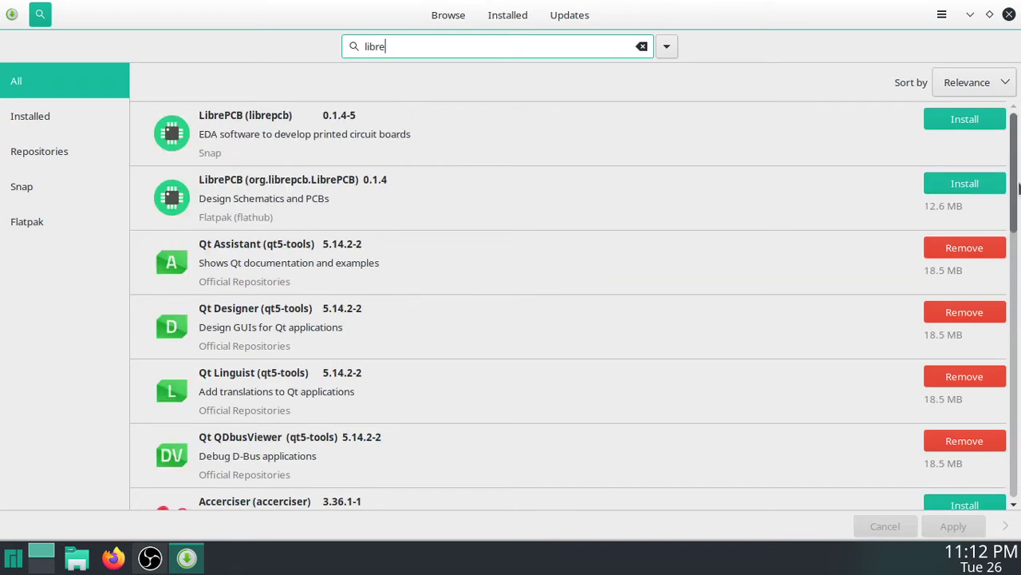
{"action": "mouse_move", "coordinate": [1017, 174]}
{"action": "left_mouse_down"}
{"action": "mouse_move", "coordinate": [1013, 157]}
{"action": "mouse_move", "coordinate": [1015, 202]}
{"action": "left_mouse_up"}
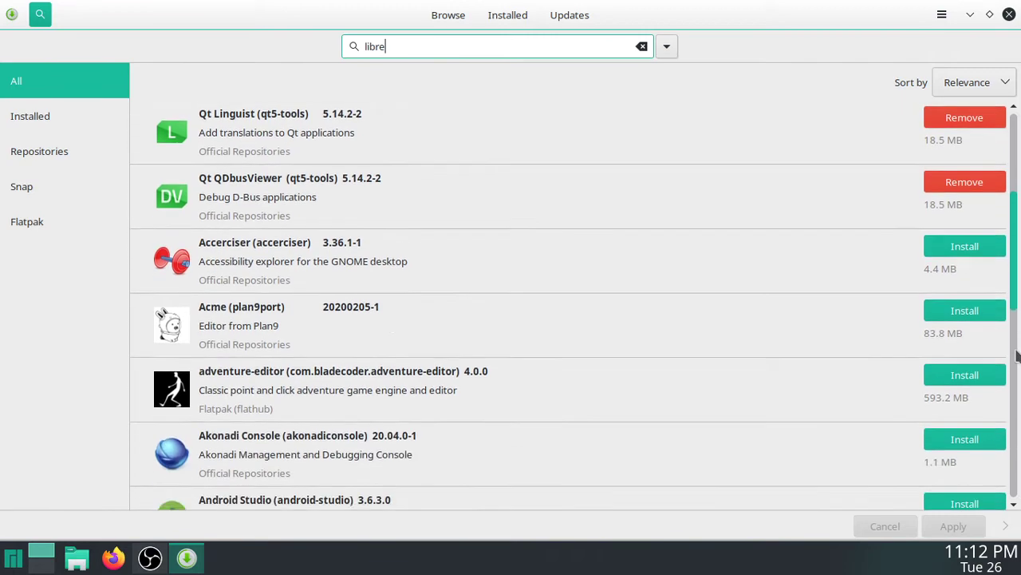
{"action": "left_click_drag", "start_coordinate": [1015, 202], "coordinate": [1017, 556]}
{"action": "scroll", "coordinate": [1015, 396], "scroll_direction": "down", "scroll_amount": 1}
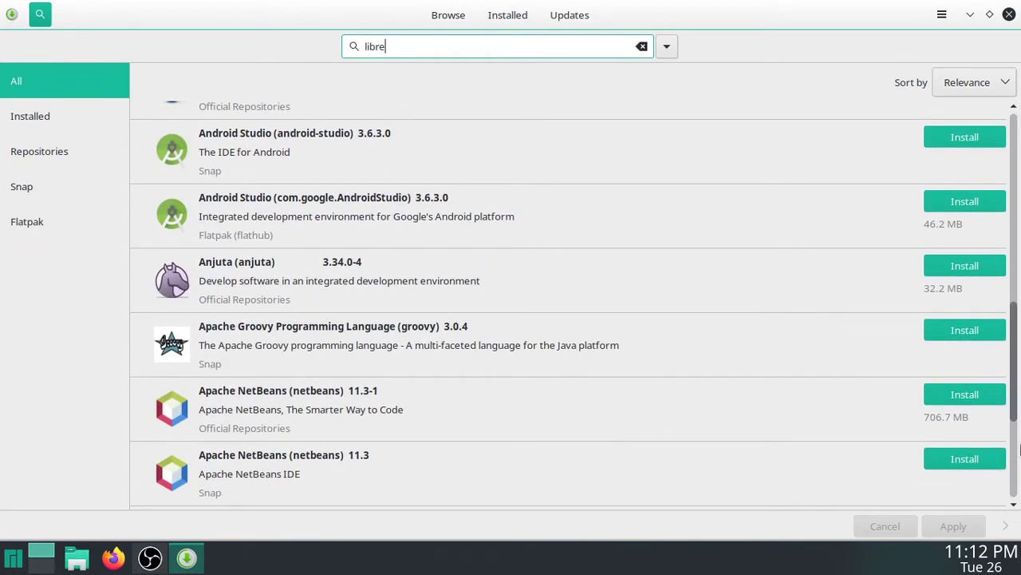
{"action": "scroll", "coordinate": [1015, 397], "scroll_direction": "down", "scroll_amount": 1}
{"action": "scroll", "coordinate": [1015, 397], "scroll_direction": "down", "scroll_amount": 1}
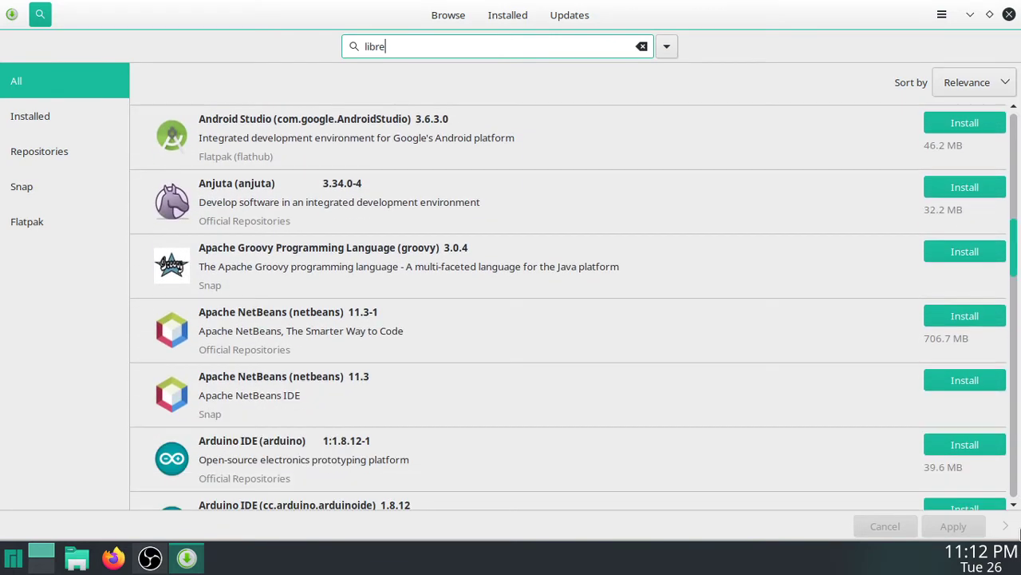
{"action": "scroll", "coordinate": [1016, 396], "scroll_direction": "down", "scroll_amount": 8}
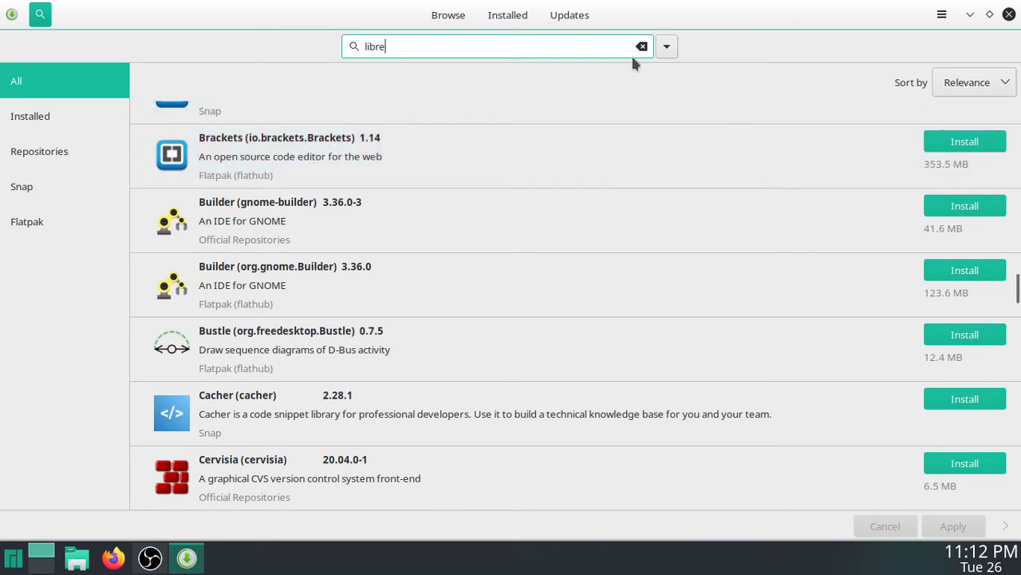
{"action": "type", "text": " office"}
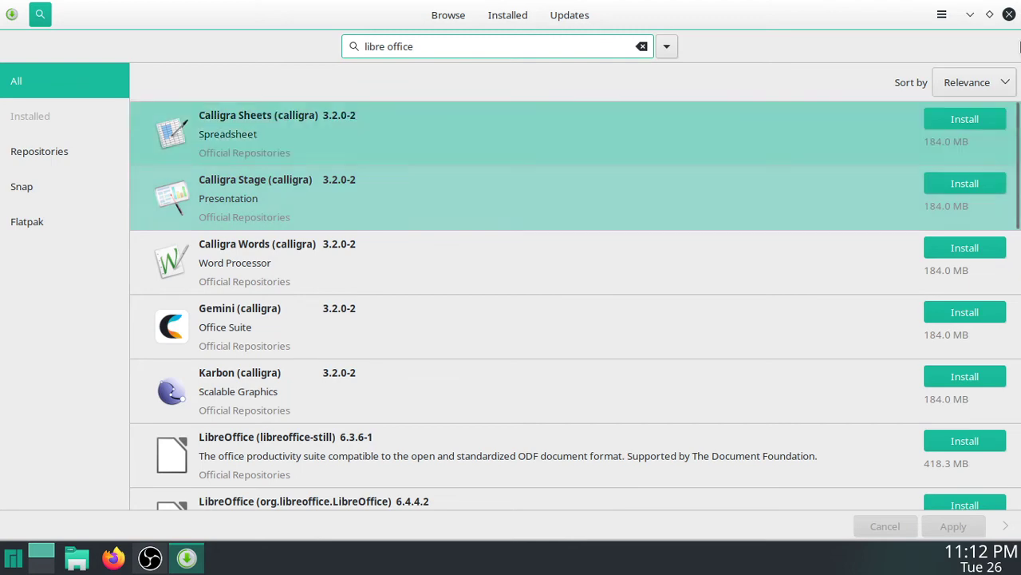
{"action": "left_click", "coordinate": [1008, 15]}
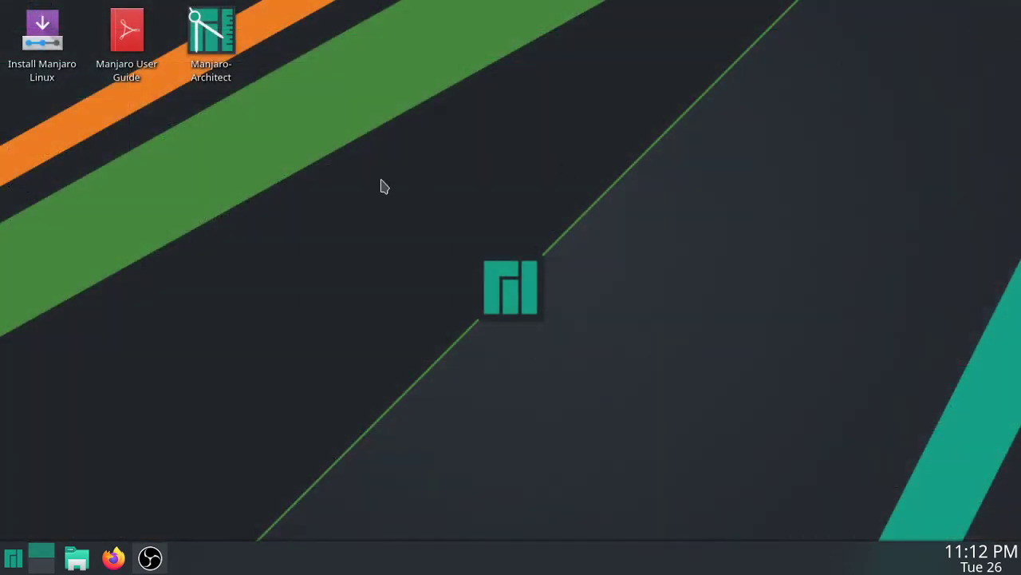
{"action": "left_click_drag", "start_coordinate": [381, 181], "coordinate": [537, 315]}
{"action": "left_click_drag", "start_coordinate": [406, 164], "coordinate": [679, 354]}
{"action": "key", "text": "super"}
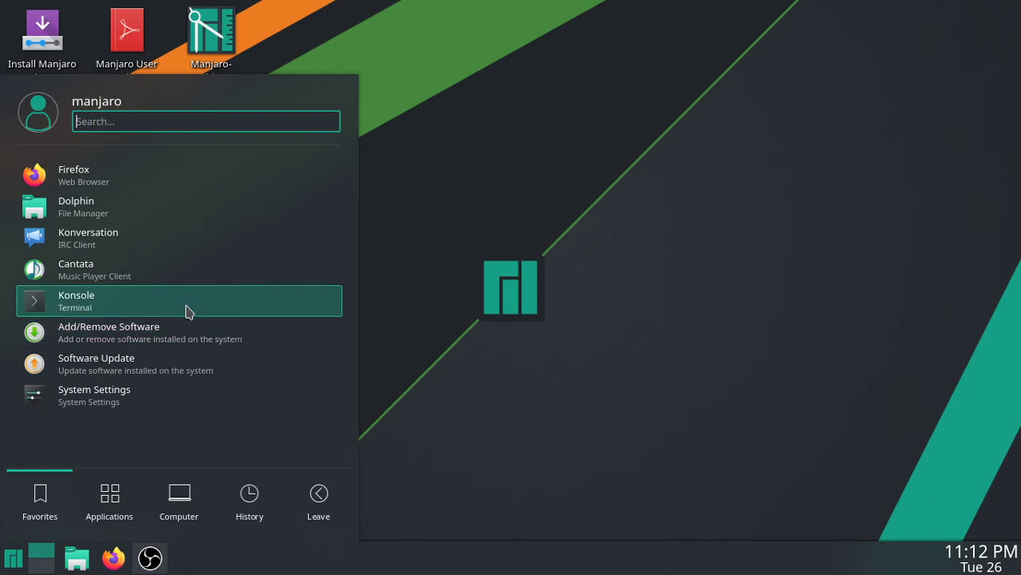
{"action": "left_click", "coordinate": [510, 341]}
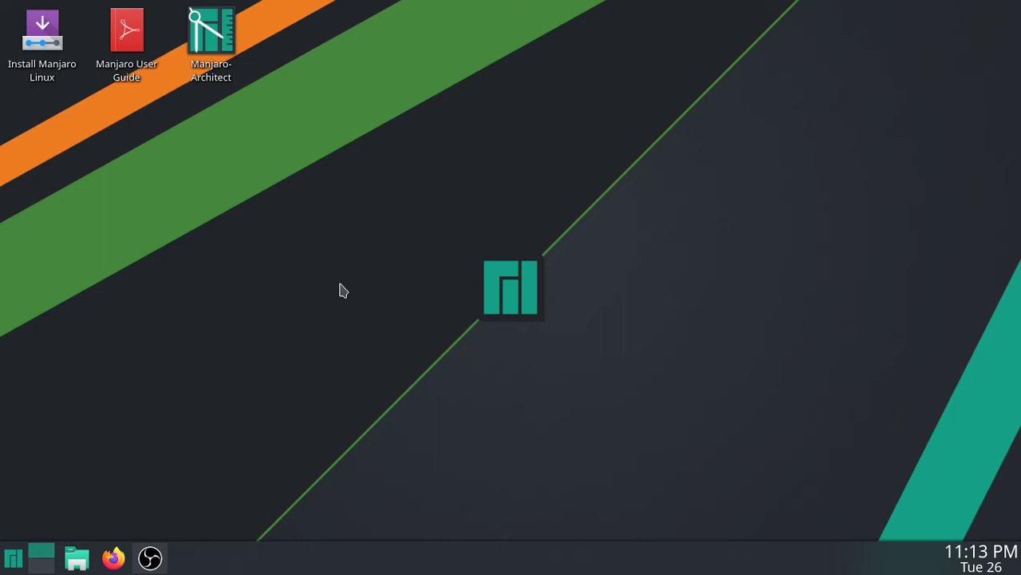
{"action": "key", "text": "super"}
{"action": "key", "text": "Escape"}
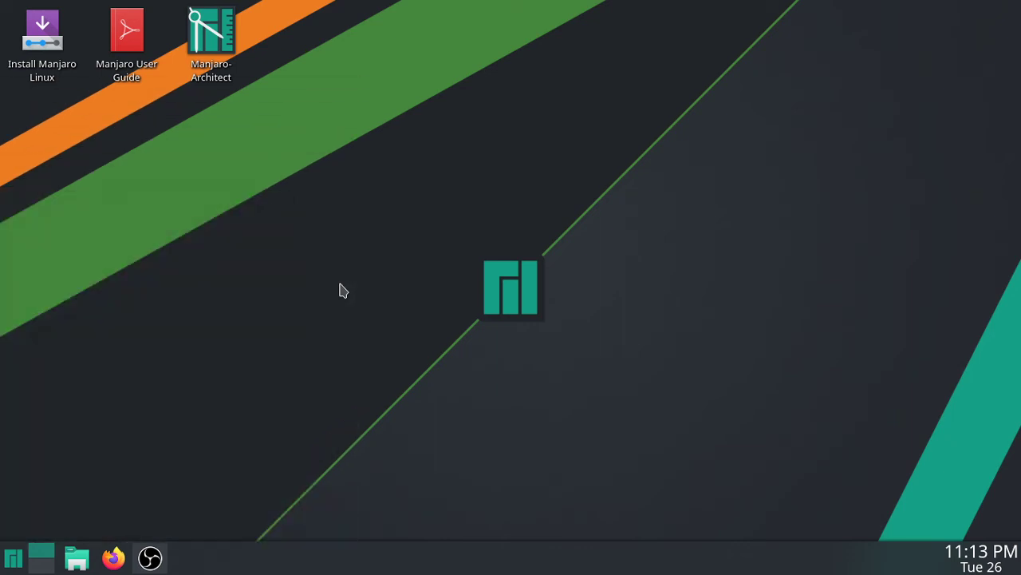